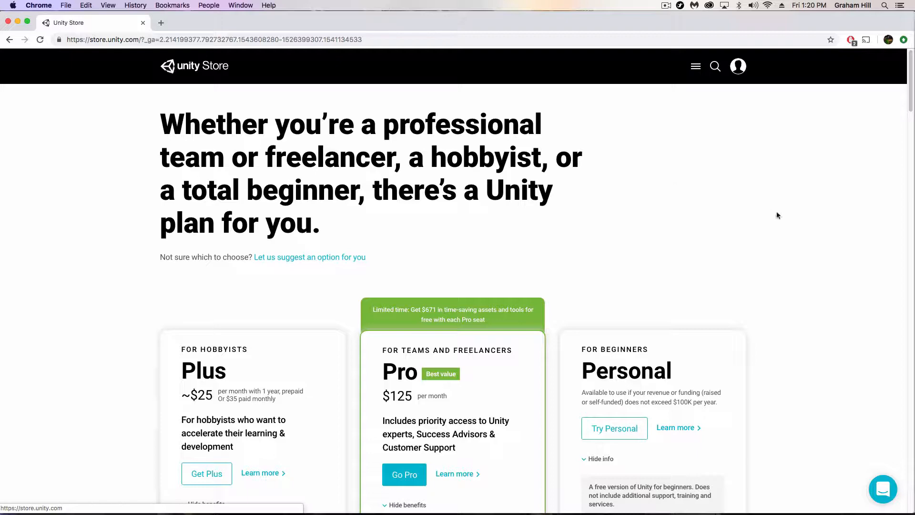
Step: Open the download page for the Unity Personal plan from the Unity Store
scroll(629, 230, down, 5)
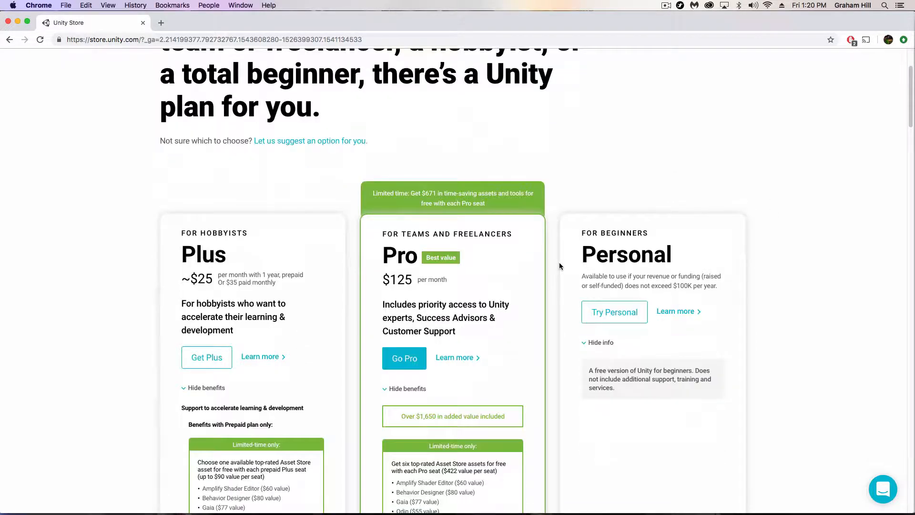
click(612, 312)
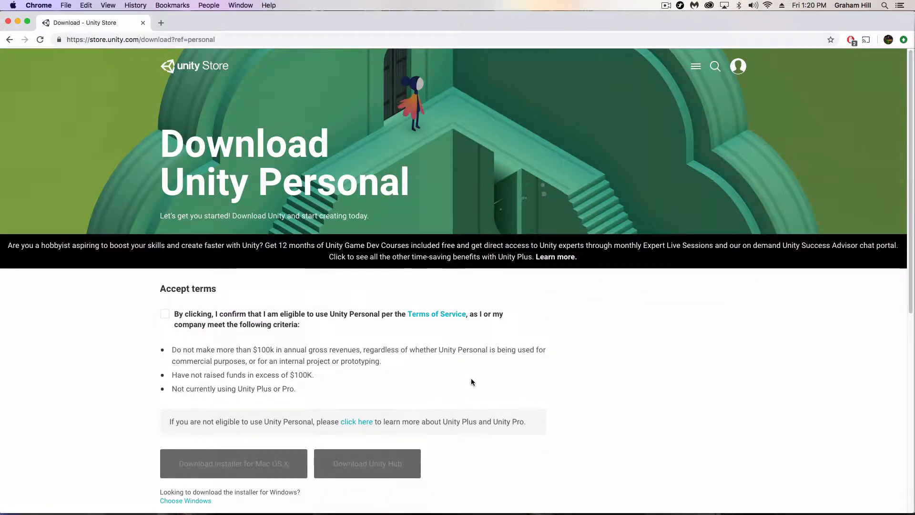
Step: Switch to Unity and start setting up a new project
mouse_move(378, 511)
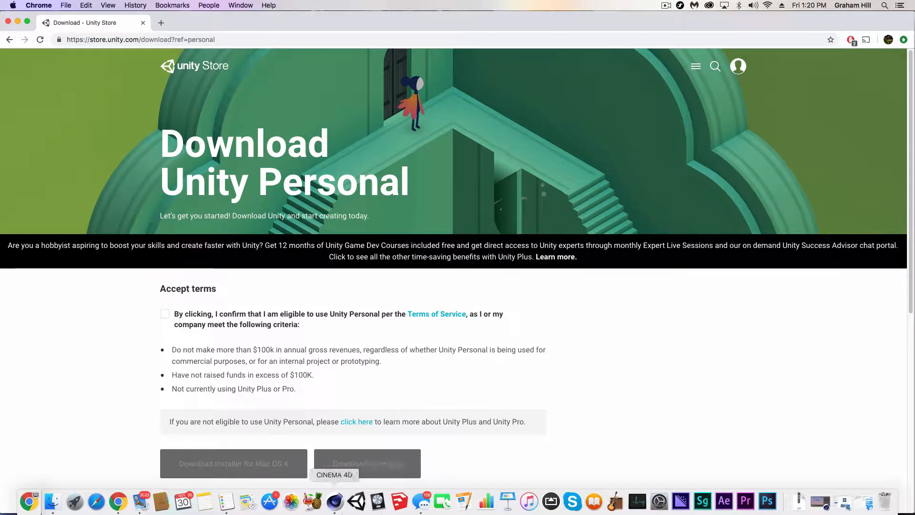
click(356, 503)
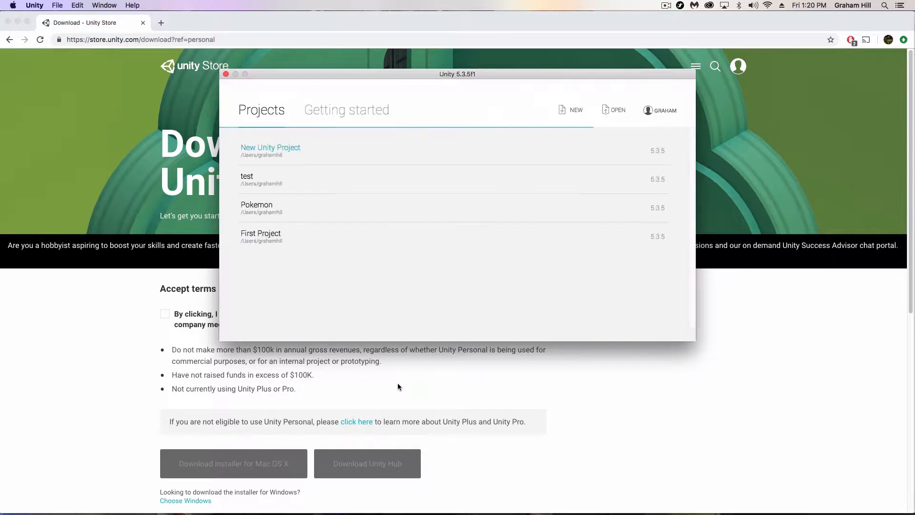
click(569, 111)
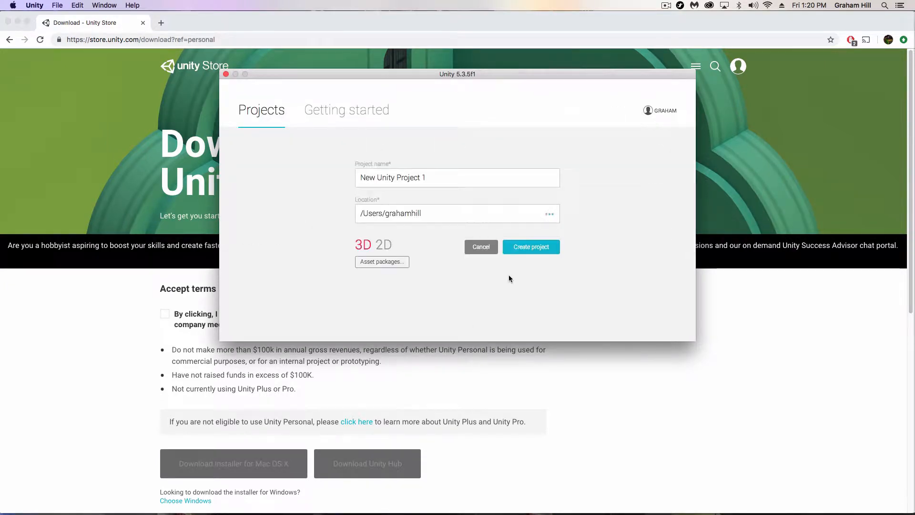
Step: Review the available asset packages without adding any, and create the 3D project New Unity Project 1
click(381, 264)
scroll(417, 223, down, 5)
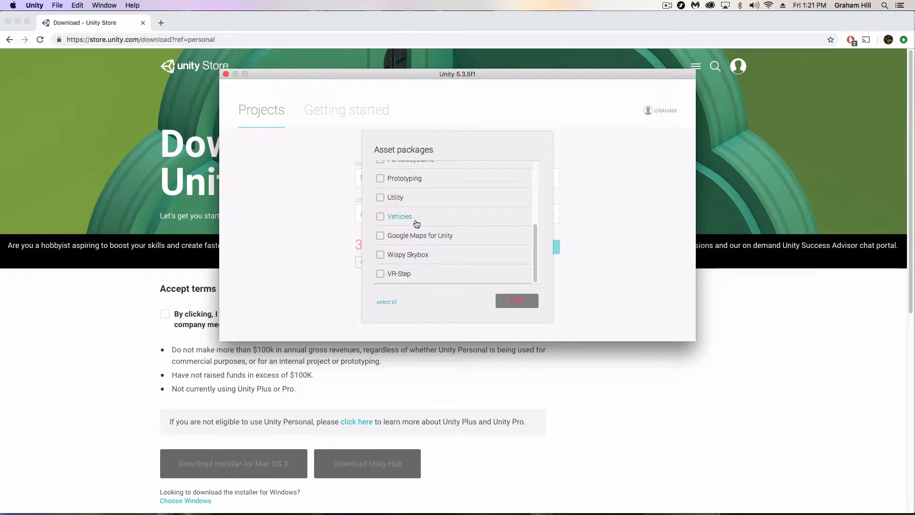
scroll(417, 224, up, 3)
scroll(415, 224, down, 3)
scroll(415, 224, up, 5)
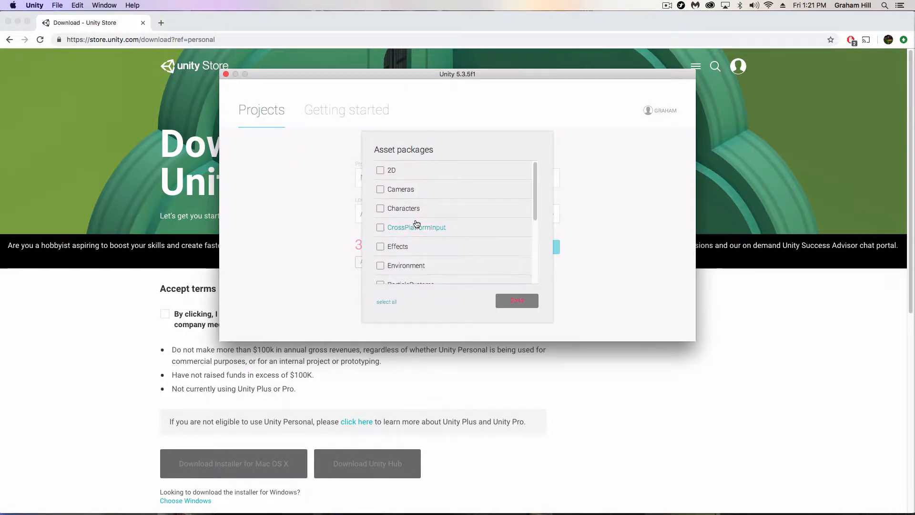
click(339, 295)
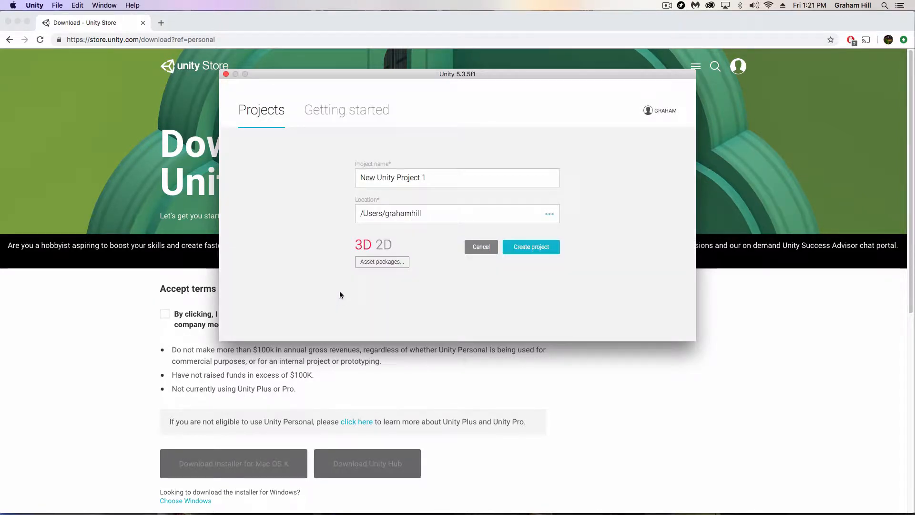
click(516, 248)
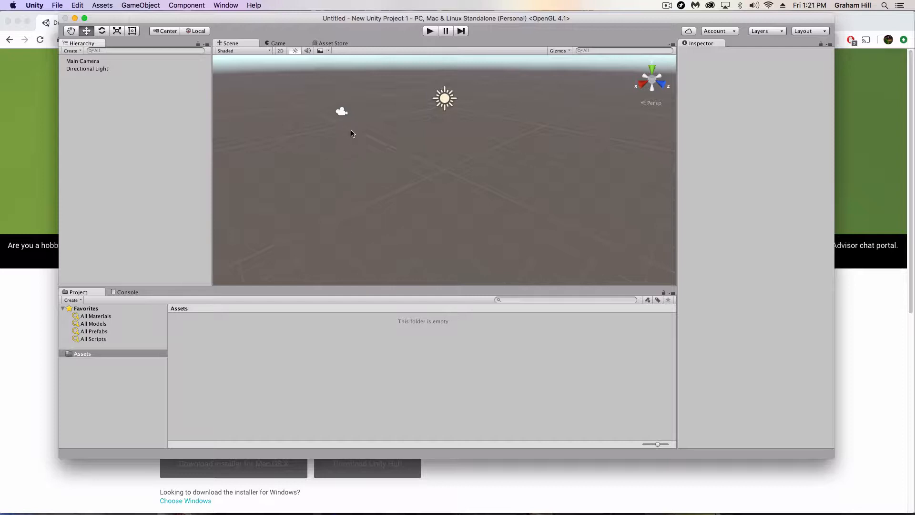
Step: Add a 3D cube to the empty scene
click(364, 133)
drag(364, 134, 506, 209)
key(q)
drag(401, 145, 441, 178)
key(w)
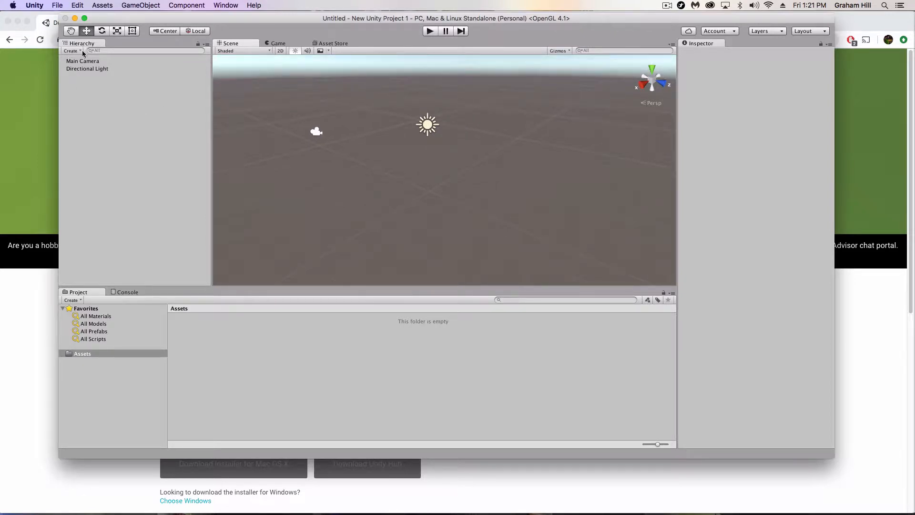
right_click(79, 91)
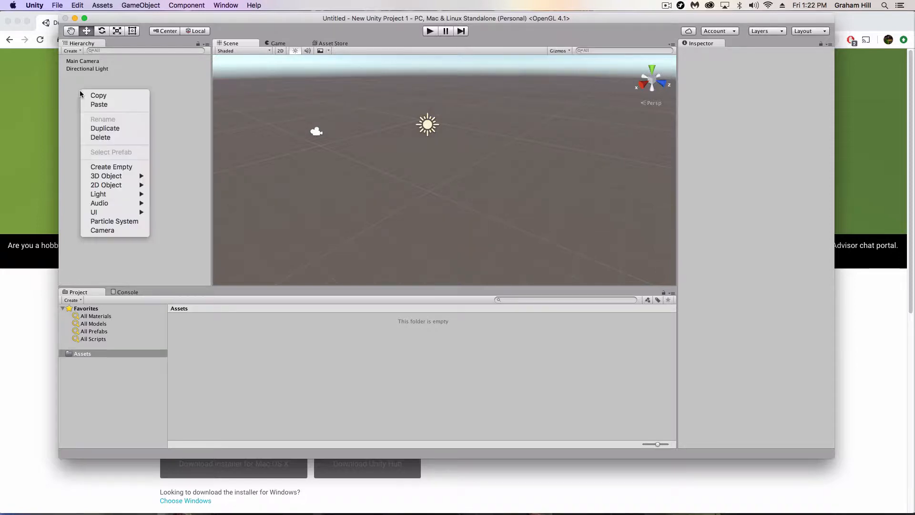
mouse_move(106, 176)
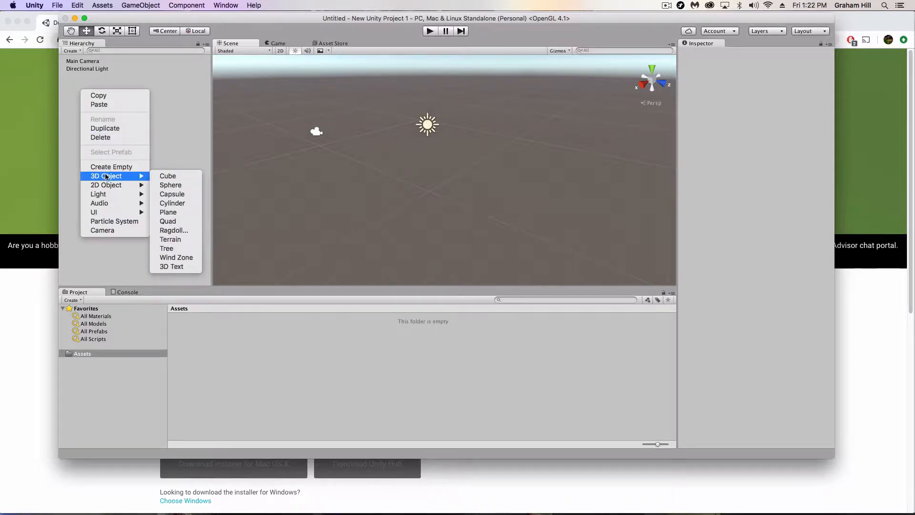
click(169, 179)
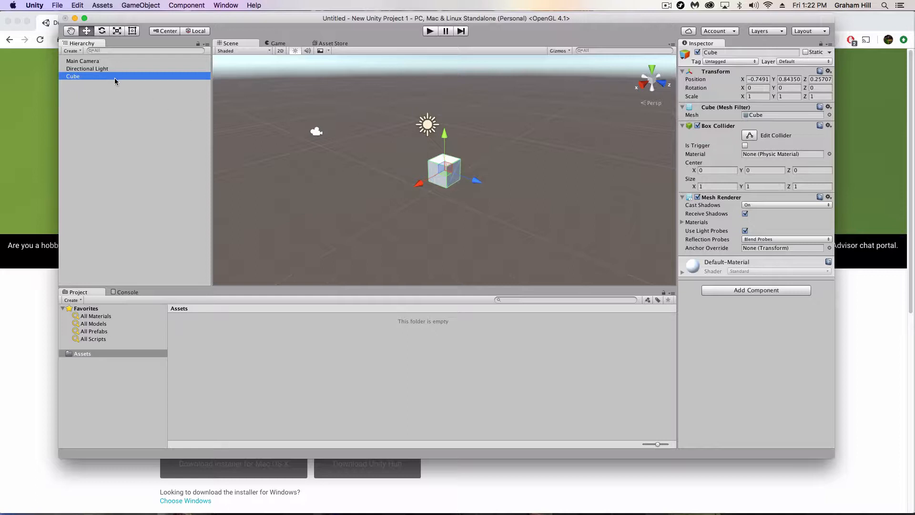
Step: Frame the cube in the Scene view, check it in the Game view and inspect the Main Camera's settings
middle_drag(310, 170, 577, 192)
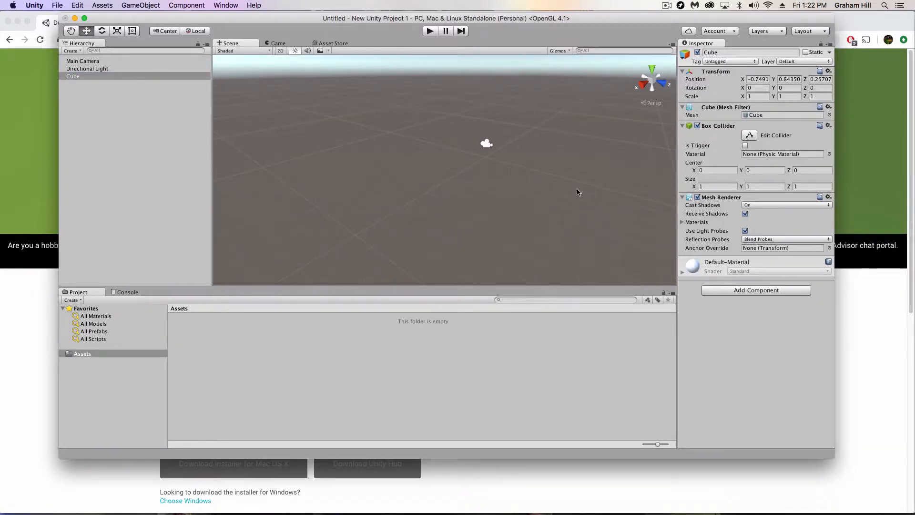
key(f)
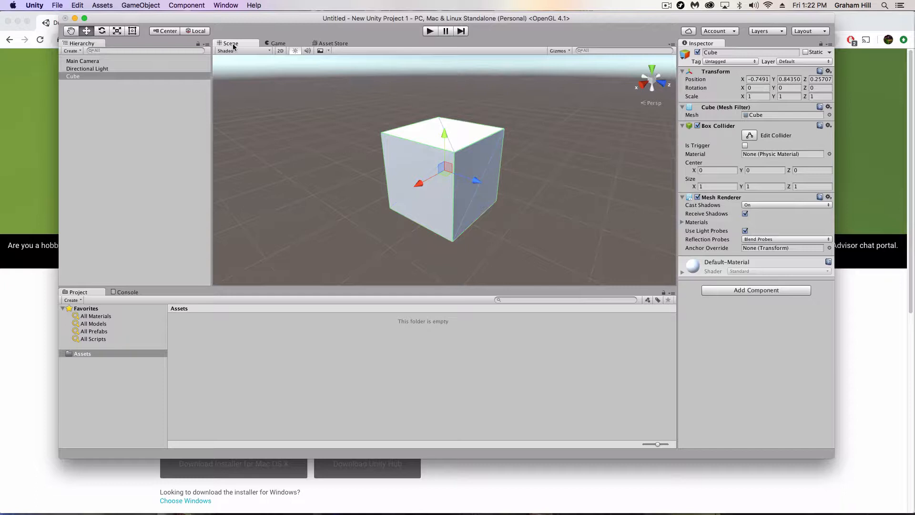
click(272, 43)
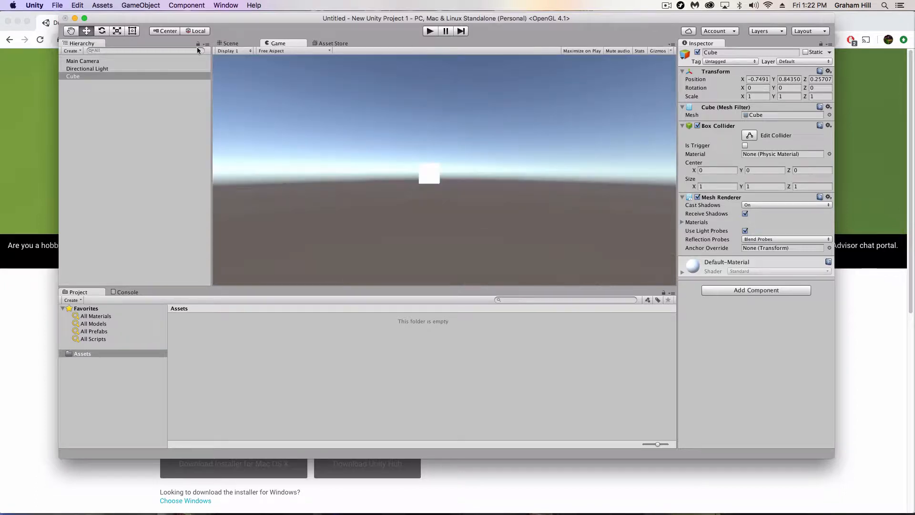
click(84, 61)
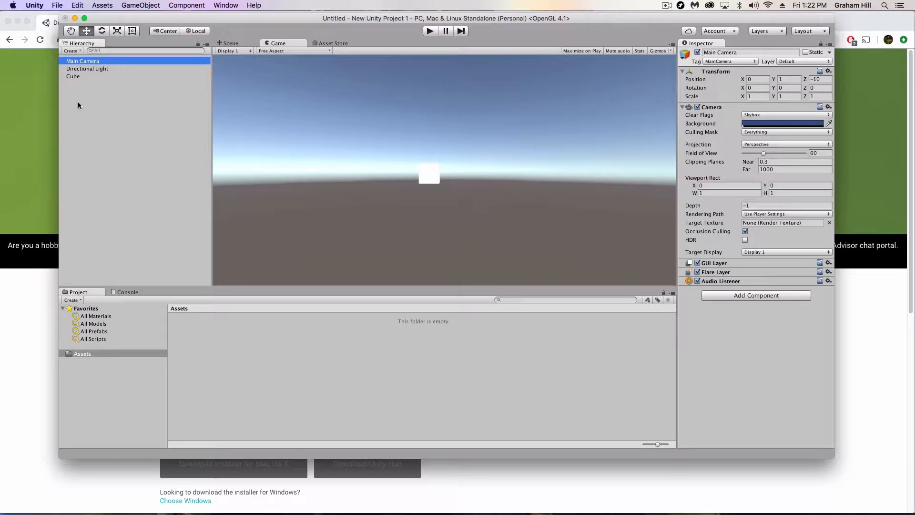
Step: Browse the sale listings in the Asset Store and return to the Scene view
click(332, 44)
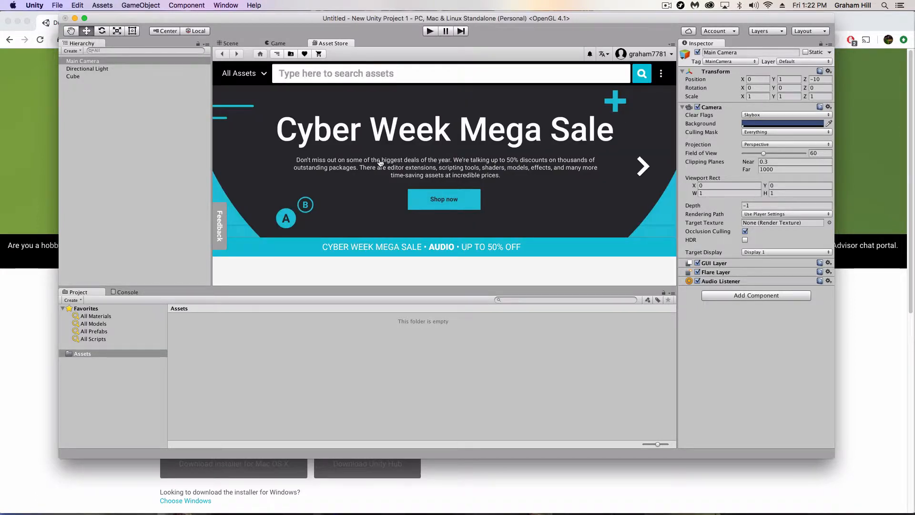
scroll(380, 163, down, 10)
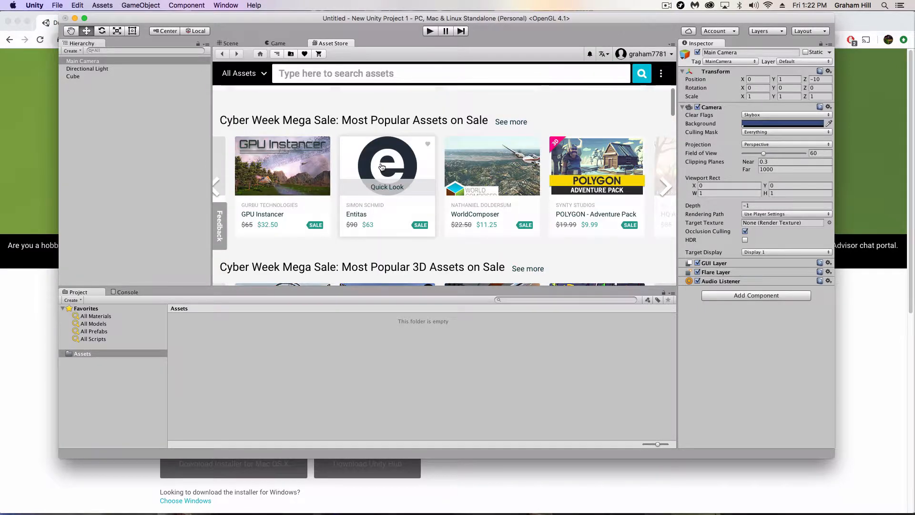
scroll(381, 166, up, 1)
scroll(381, 167, up, 3)
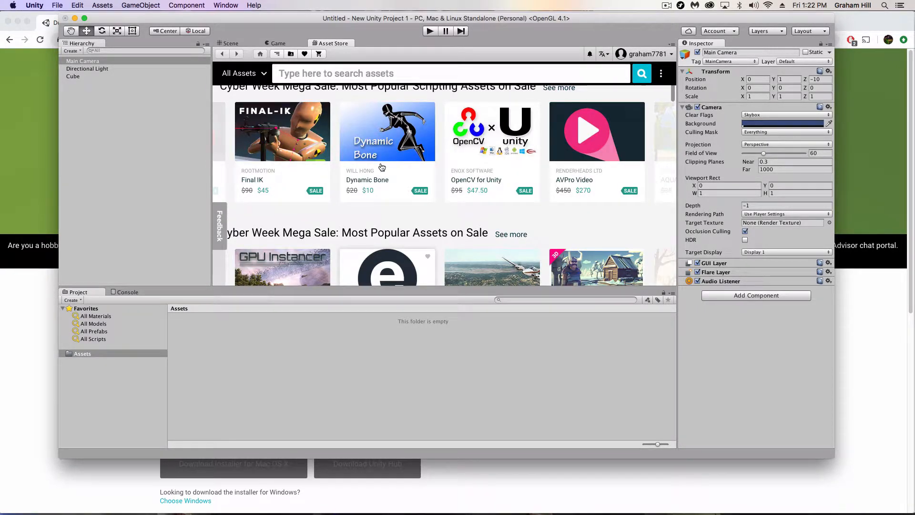
mouse_move(382, 167)
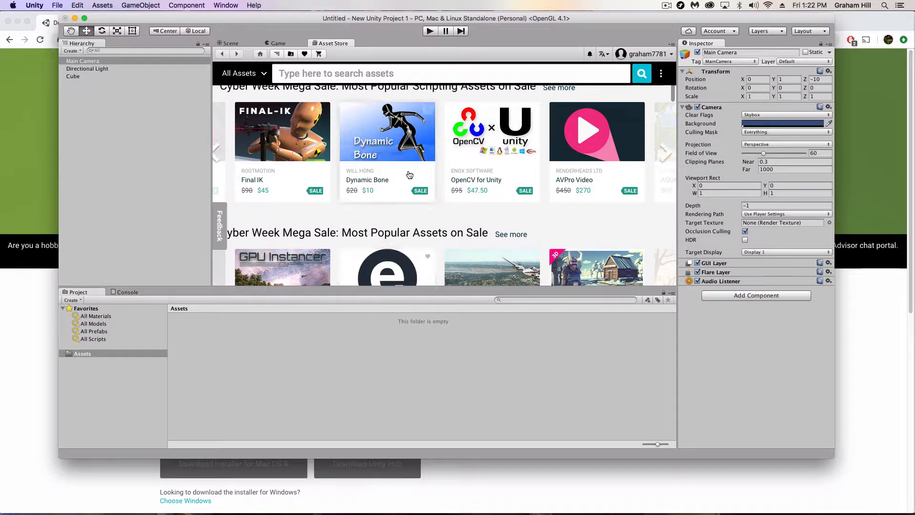
scroll(409, 177, up, 4)
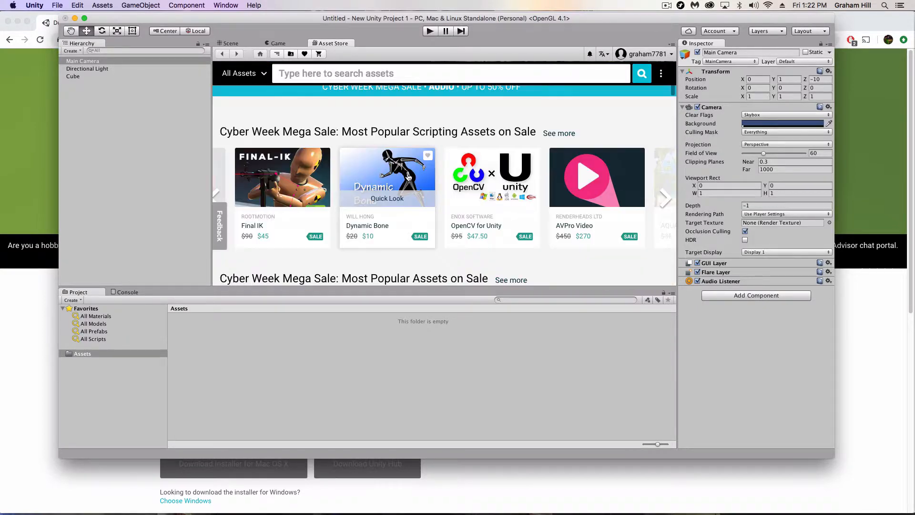
scroll(409, 177, up, 5)
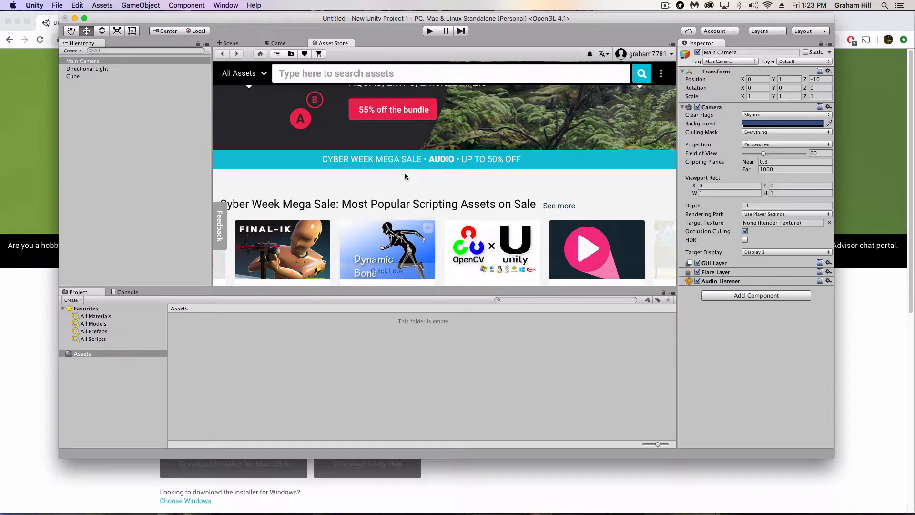
click(229, 44)
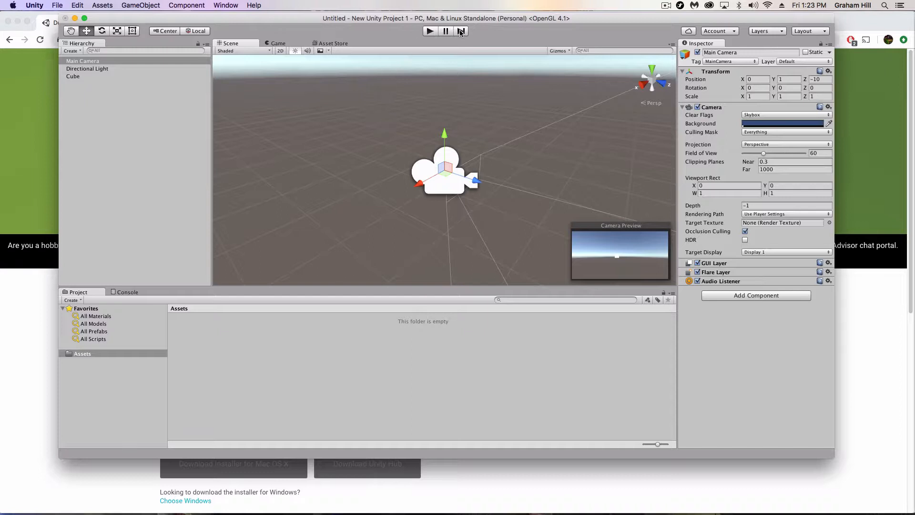
Step: Test the scene by playing, pausing and resuming it, advancing a single frame and stopping playback
click(432, 33)
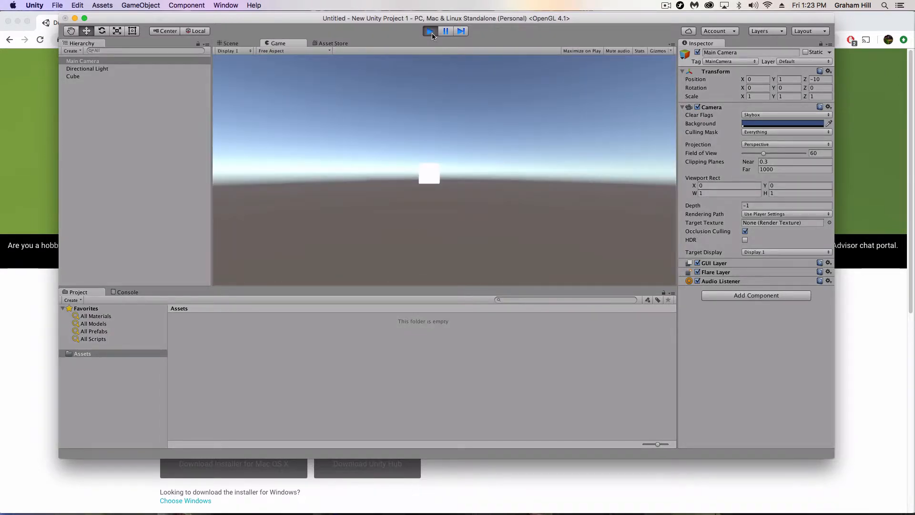
click(445, 31)
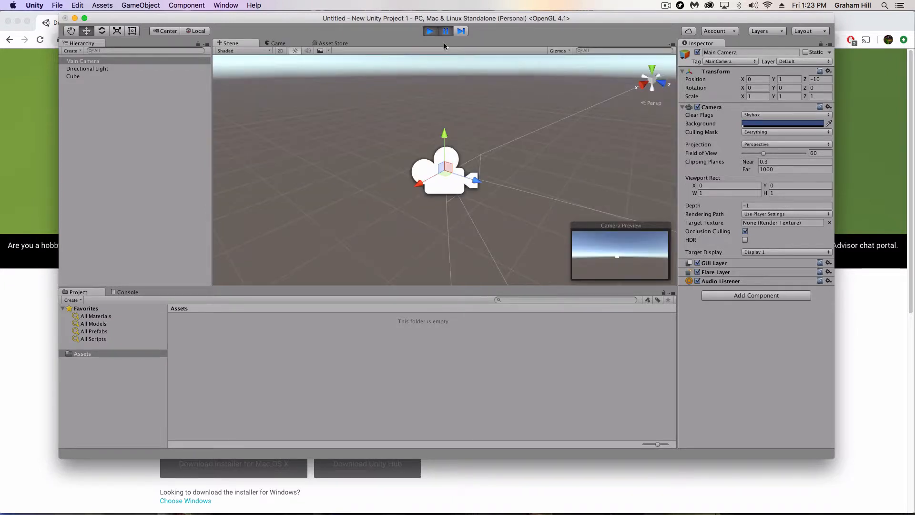
click(447, 33)
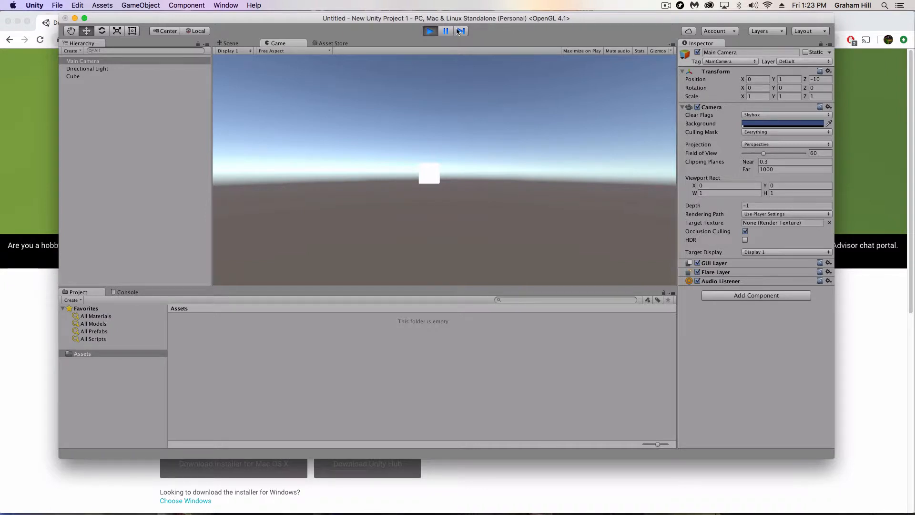
click(460, 31)
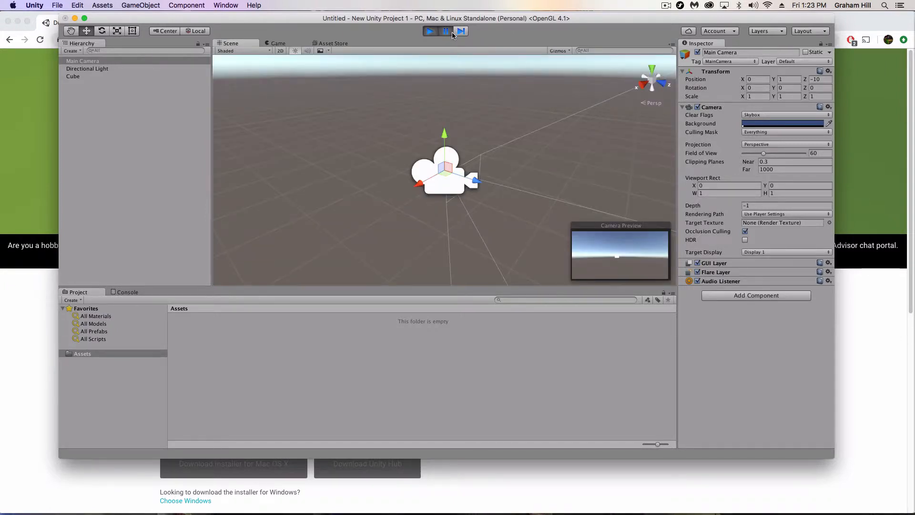
click(429, 31)
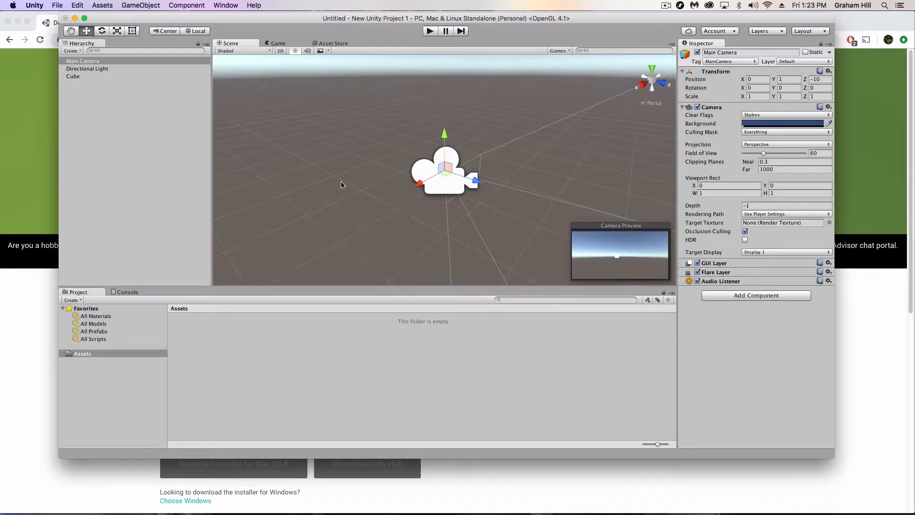
Step: Add a 3D plane to the scene
click(89, 99)
right_click(84, 87)
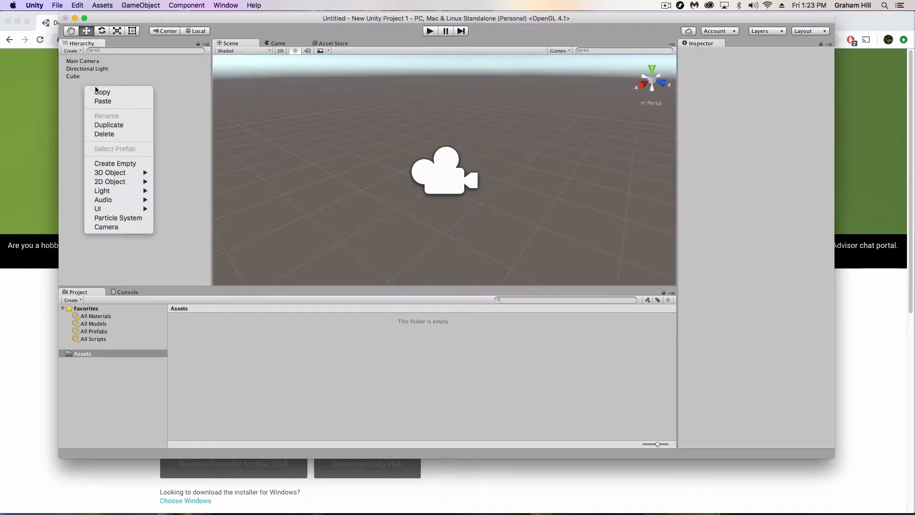
mouse_move(121, 172)
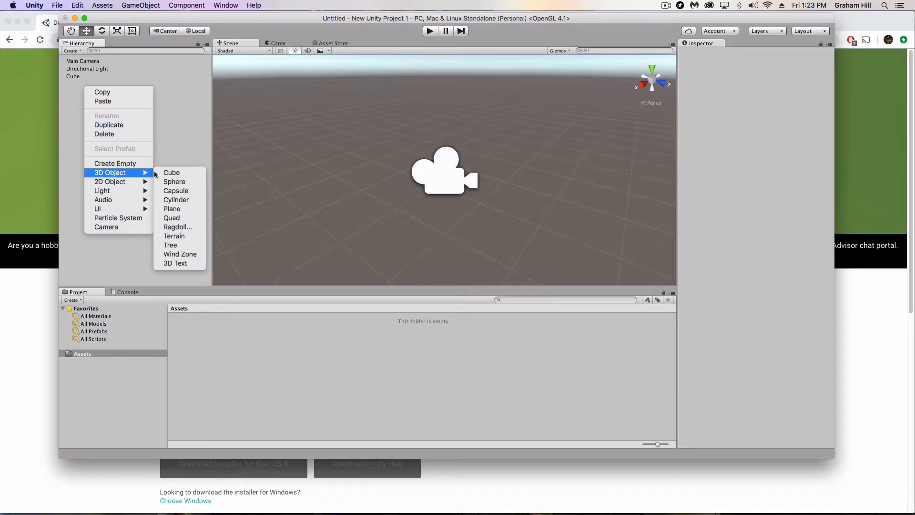
click(172, 210)
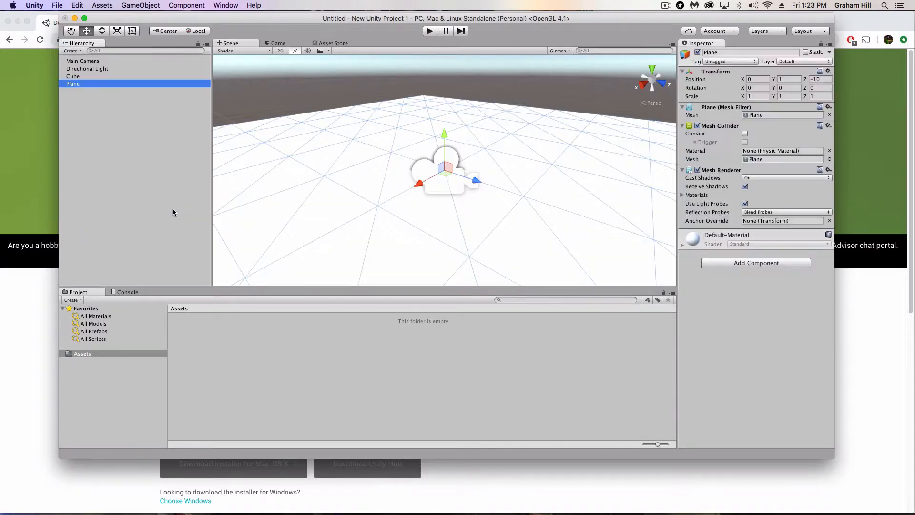
click(145, 140)
Step: Move the Main Camera up and back from the cube, to about X 0.09, Y 1.59, Z -13.01
click(80, 61)
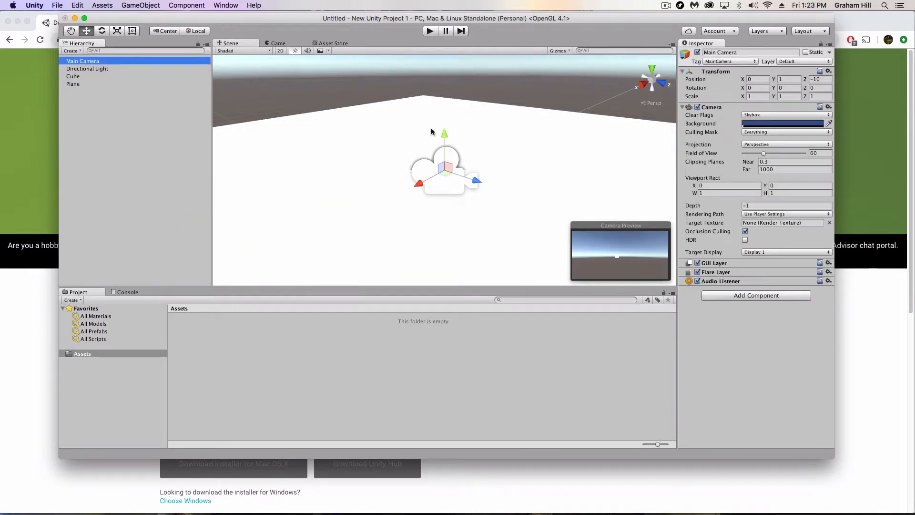
drag(444, 135, 443, 95)
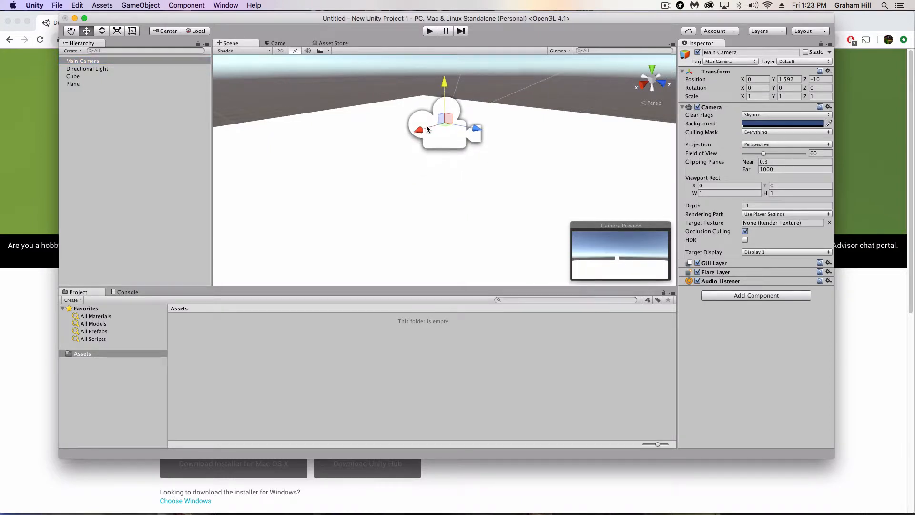
mouse_move(419, 128)
mouse_down()
mouse_move(337, 154)
mouse_move(404, 139)
mouse_up()
drag(471, 128, 282, 127)
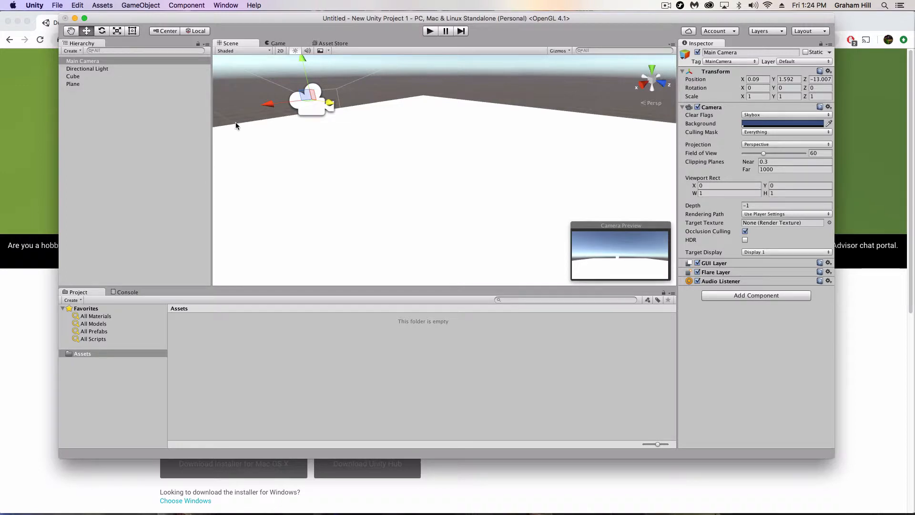
Step: Move the cube above the plane, to about X -0.75, Y 2, Z -10.08, and check it in the Game view
scroll(295, 130, down, 10)
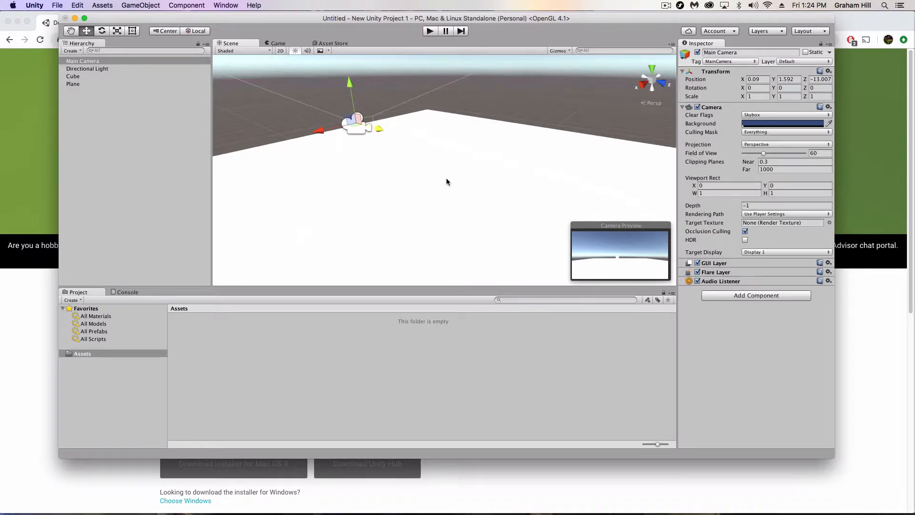
click(85, 76)
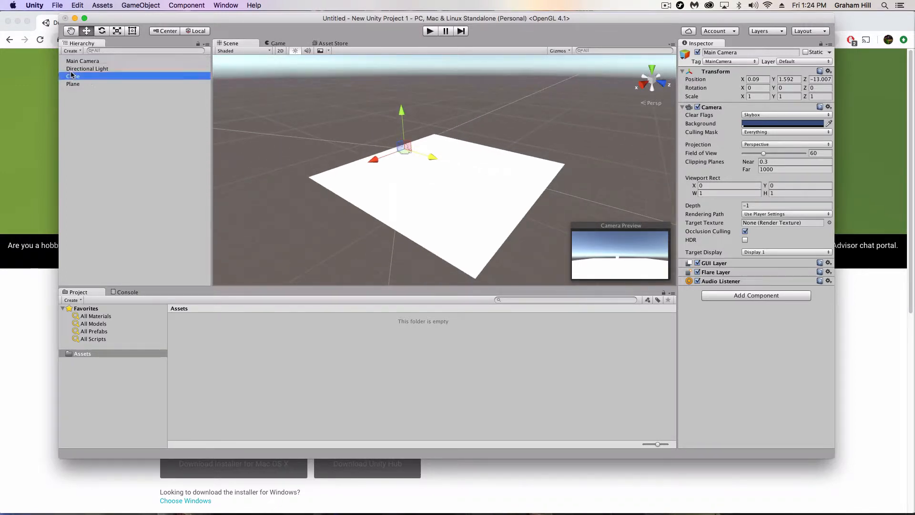
scroll(498, 184, down, 2)
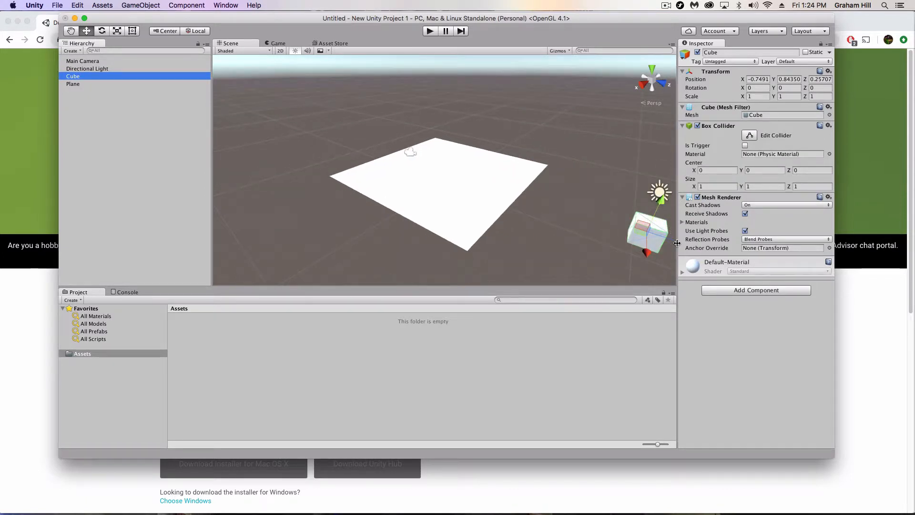
drag(672, 244, 456, 117)
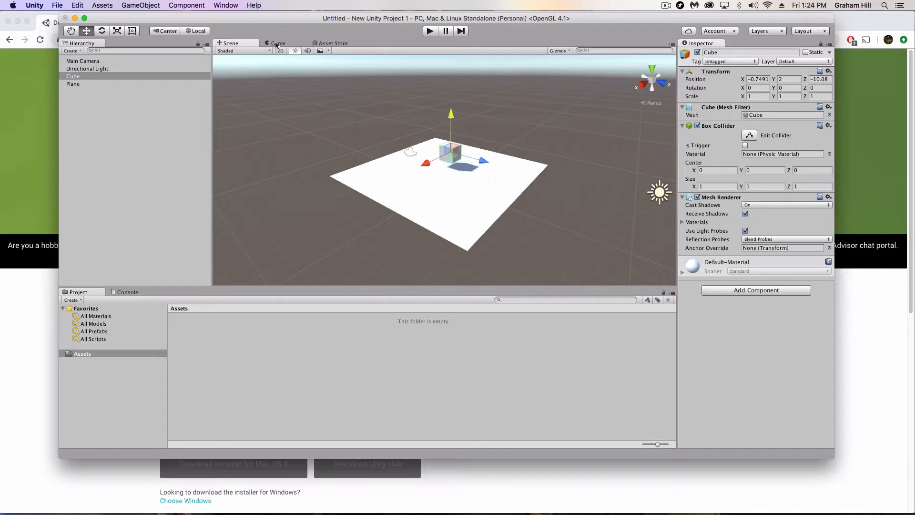
click(277, 44)
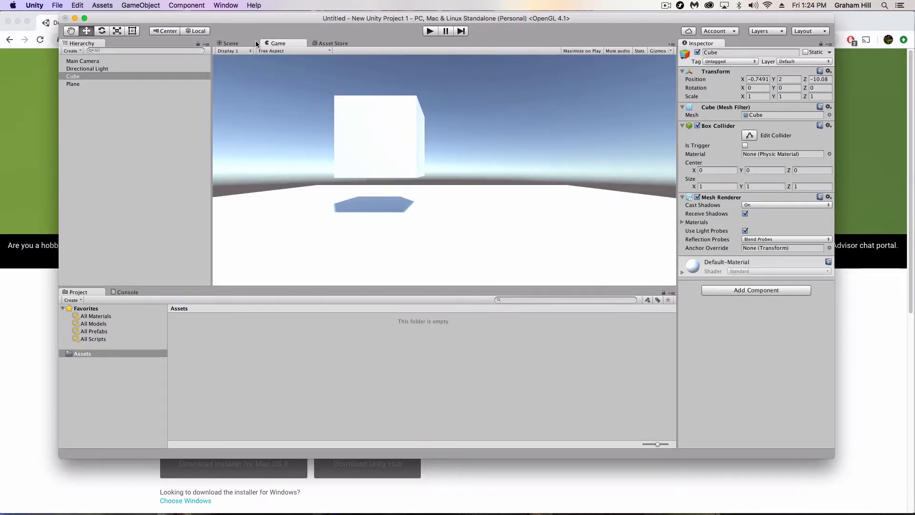
click(229, 43)
click(137, 157)
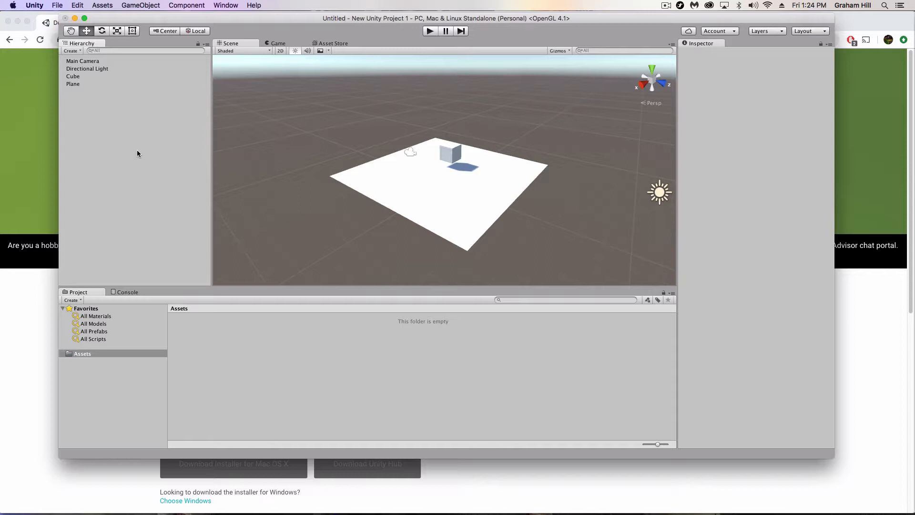
Step: Import the complete Characters standard asset package into the project
click(102, 5)
mouse_move(117, 81)
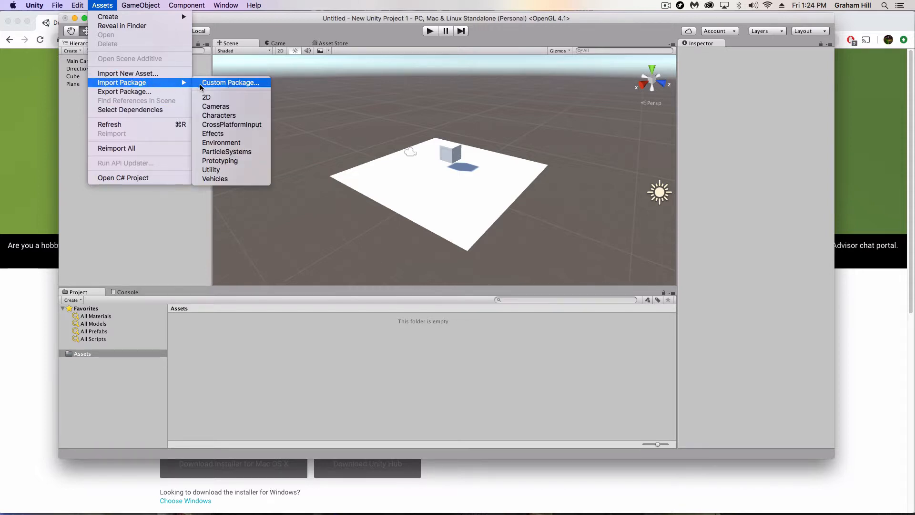
click(218, 115)
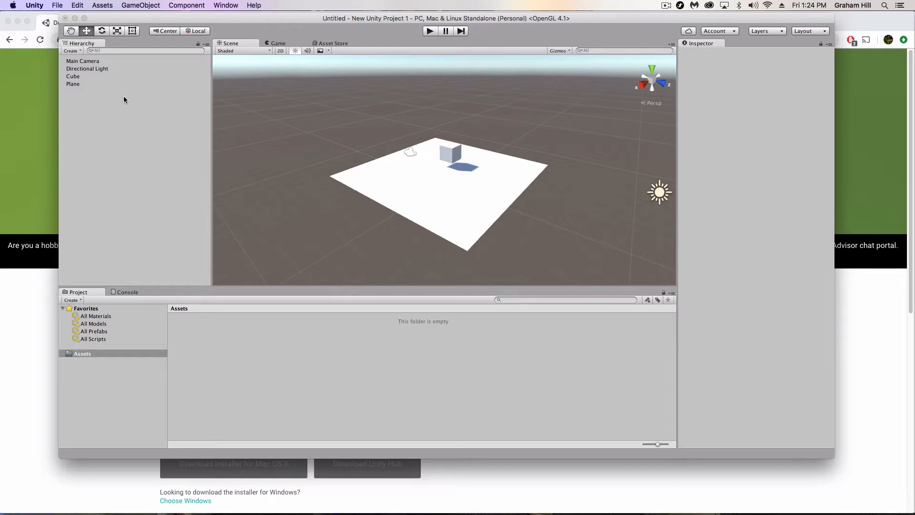
scroll(110, 91, down, 3)
scroll(109, 93, down, 10)
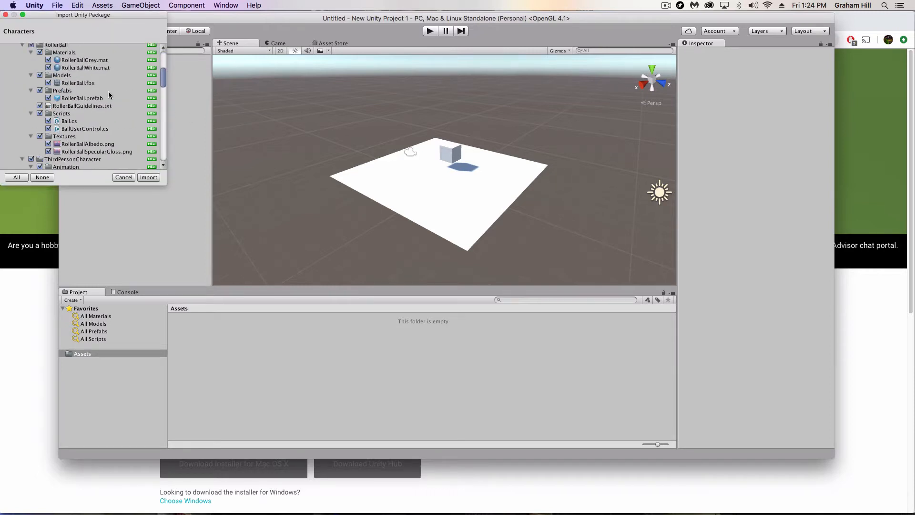
scroll(108, 94, up, 3)
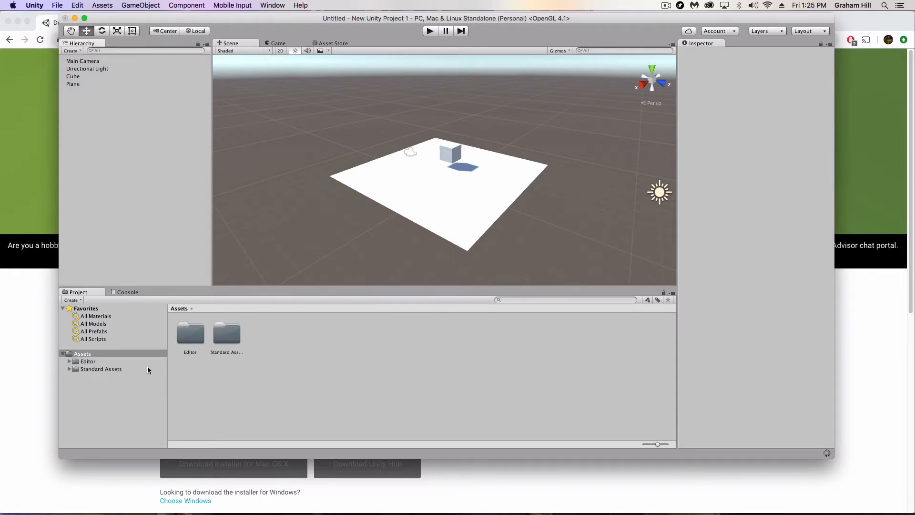
Step: Open the Prefabs folder of FirstPersonCharacter within the Characters folder of Standard Assets
click(94, 369)
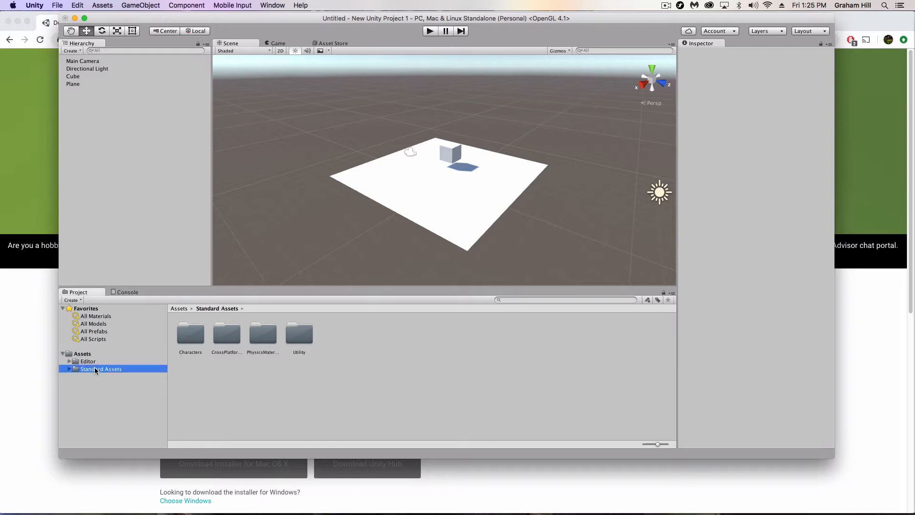
double_click(193, 337)
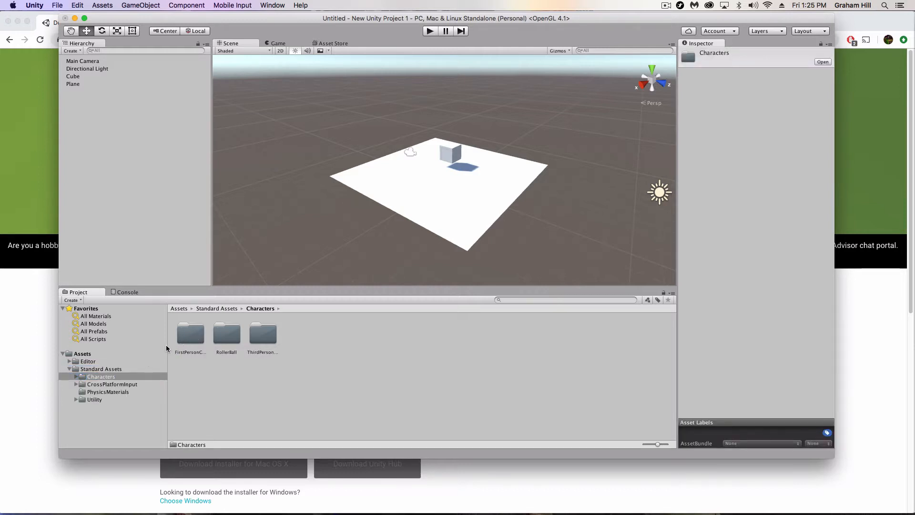
double_click(190, 334)
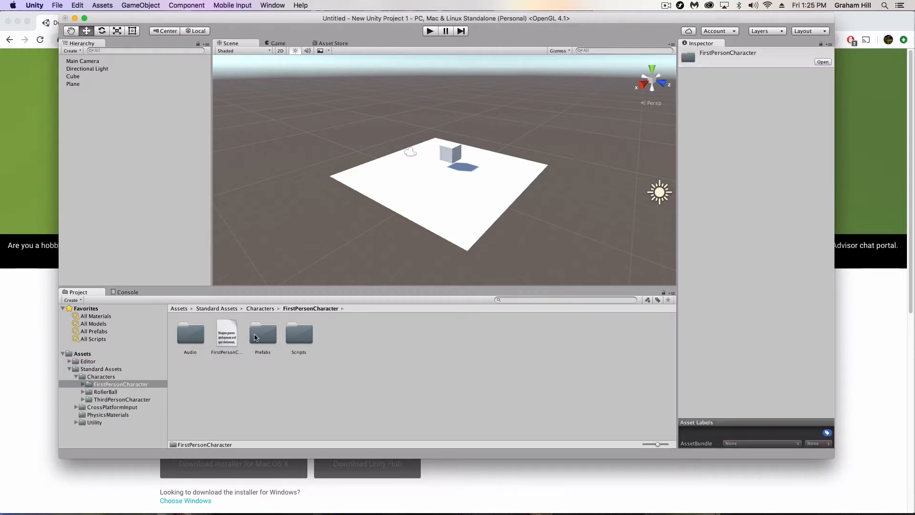
double_click(255, 337)
Step: Add the FPSController prefab to the scene as a child of the Main Camera and check it in the Game view
click(190, 333)
click(226, 331)
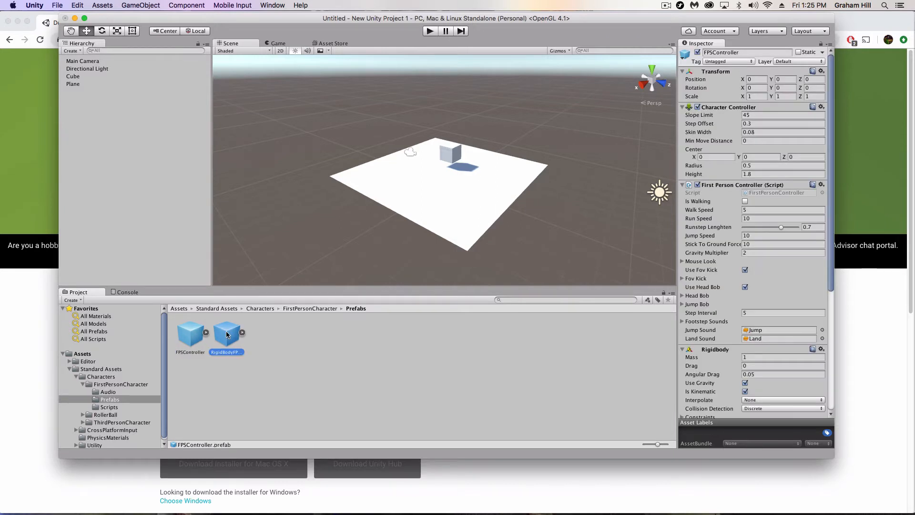
click(205, 334)
click(226, 332)
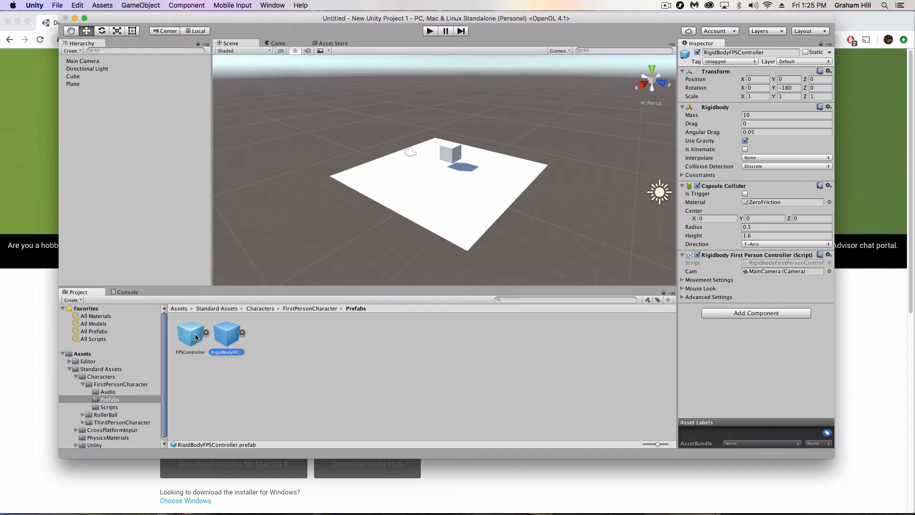
click(195, 337)
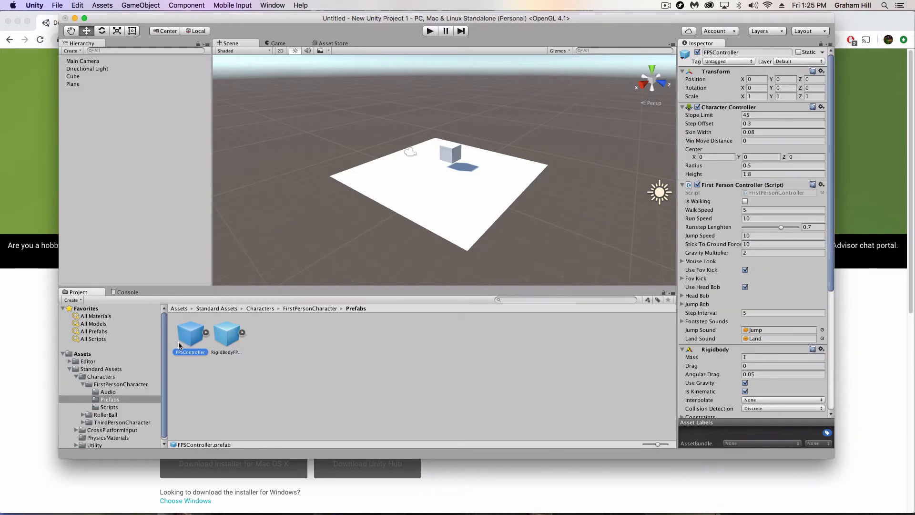
drag(193, 333, 77, 62)
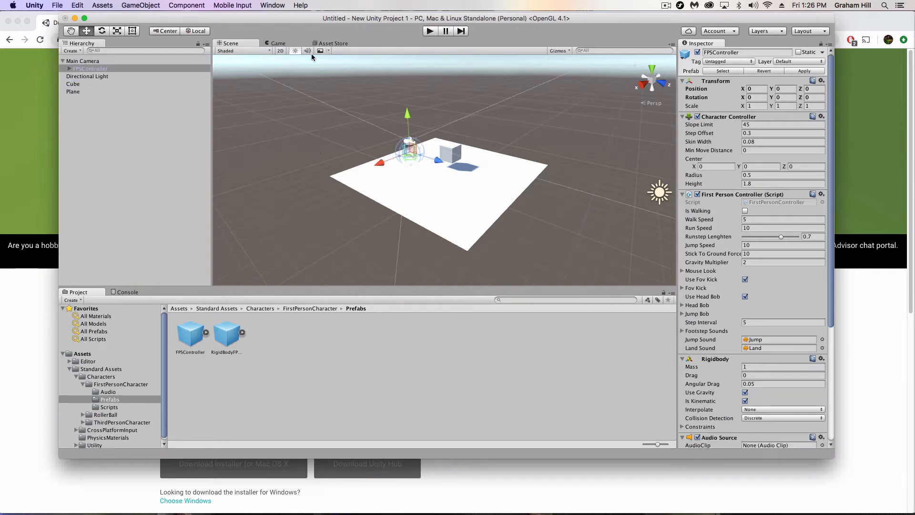
click(278, 43)
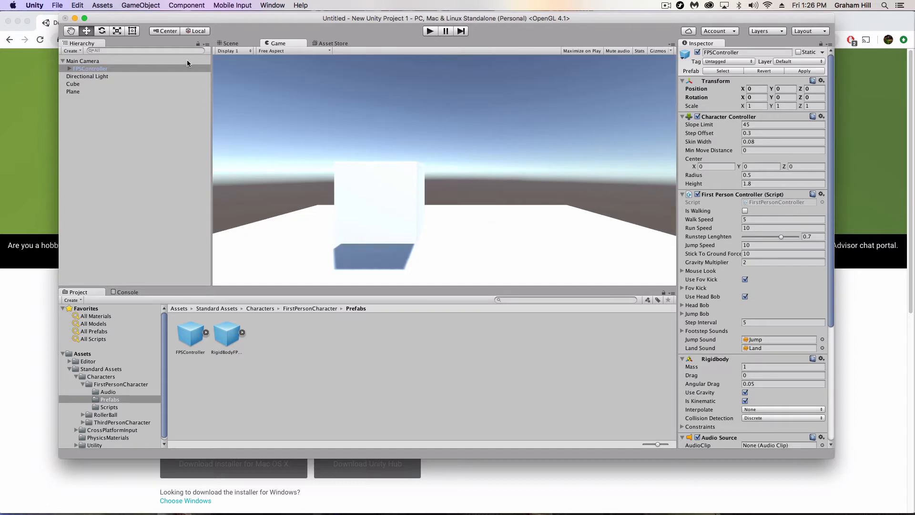
click(231, 43)
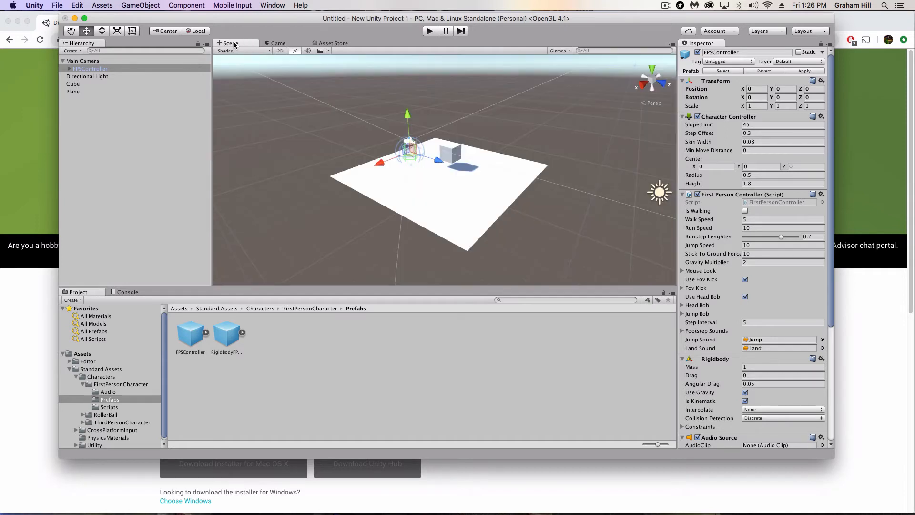
Step: Play-test the first-person controller by walking around the cube, jumping and stepping off the plane's edge, and stop playback
click(429, 31)
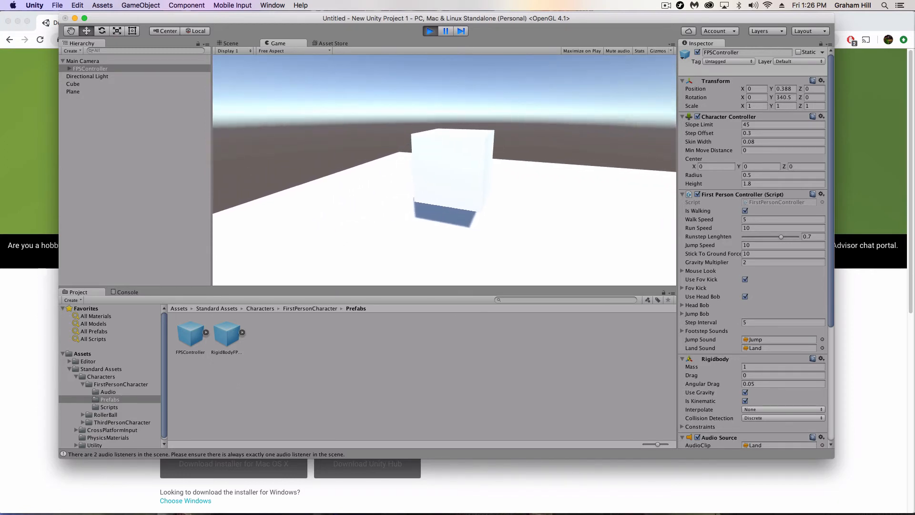
key(w)
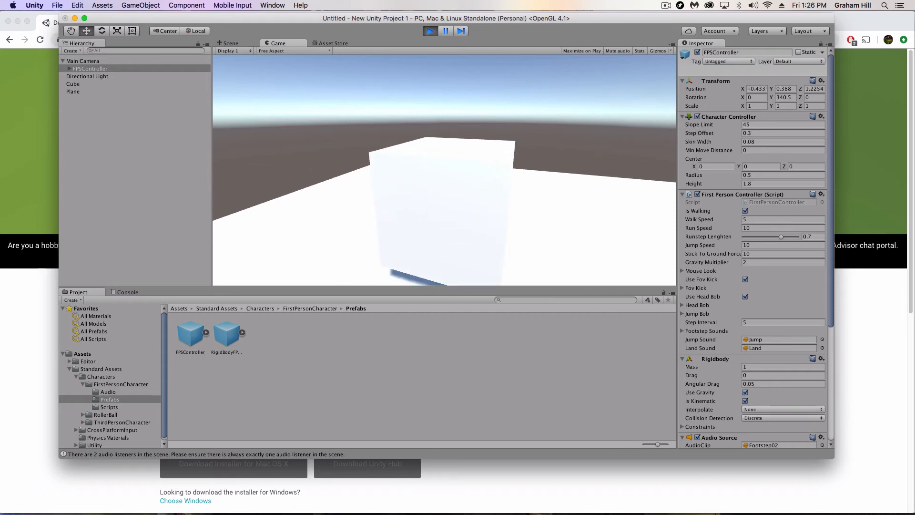
key(s)
key(d)
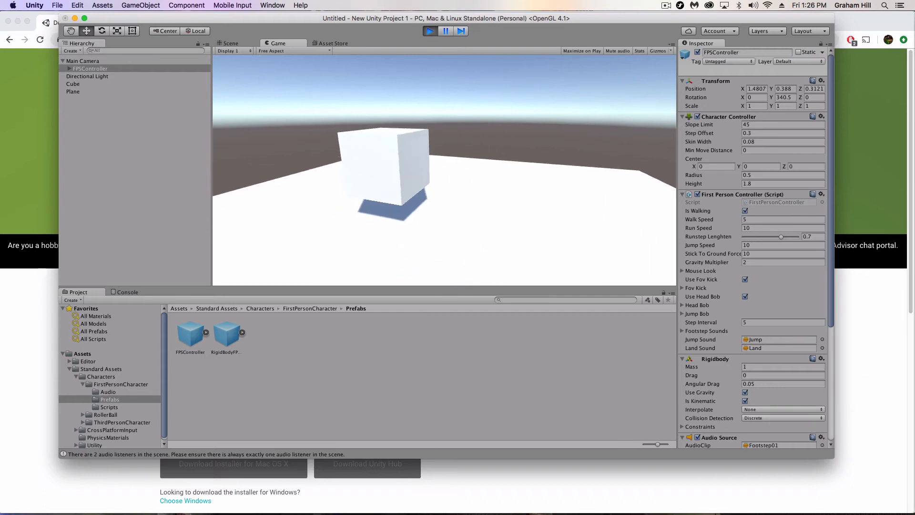
key(a)
key(w)
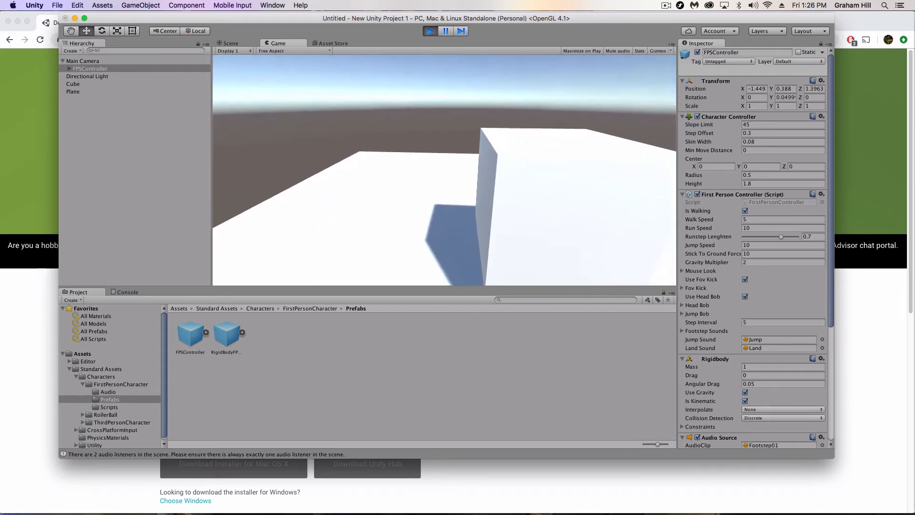
key(s)
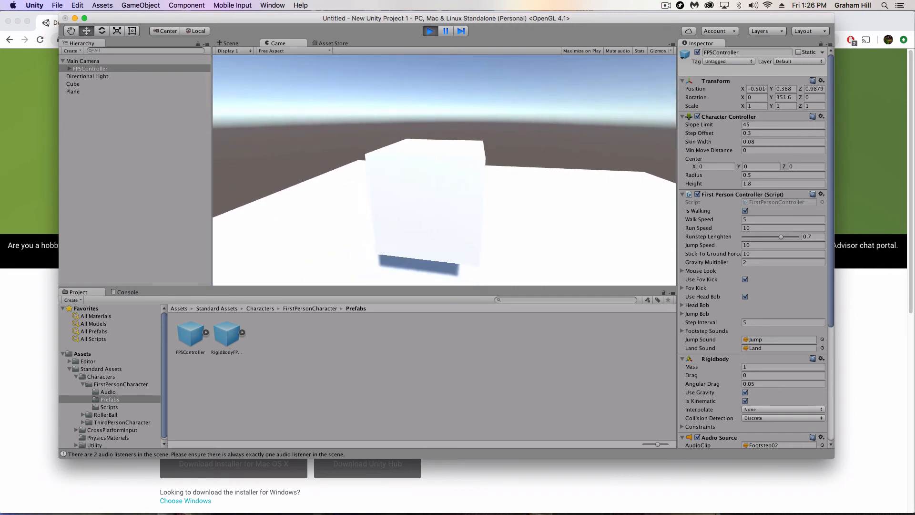
key(space)
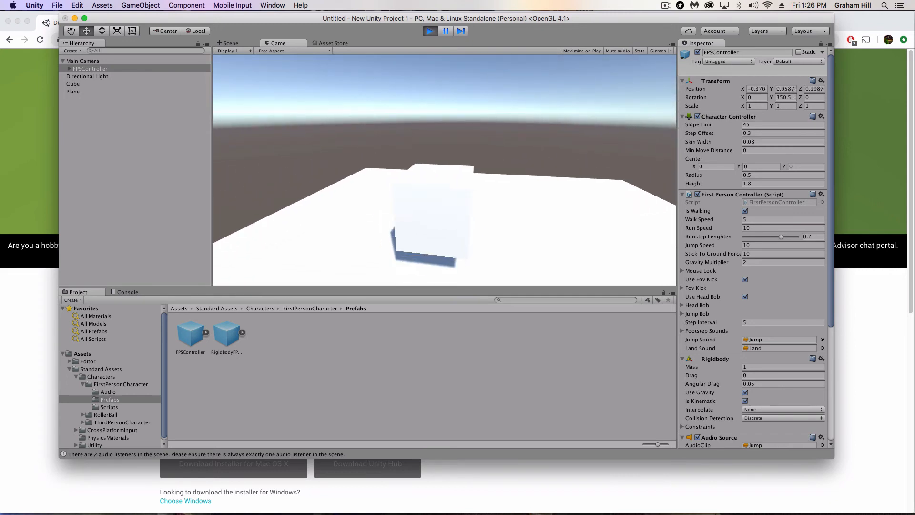
key(w)
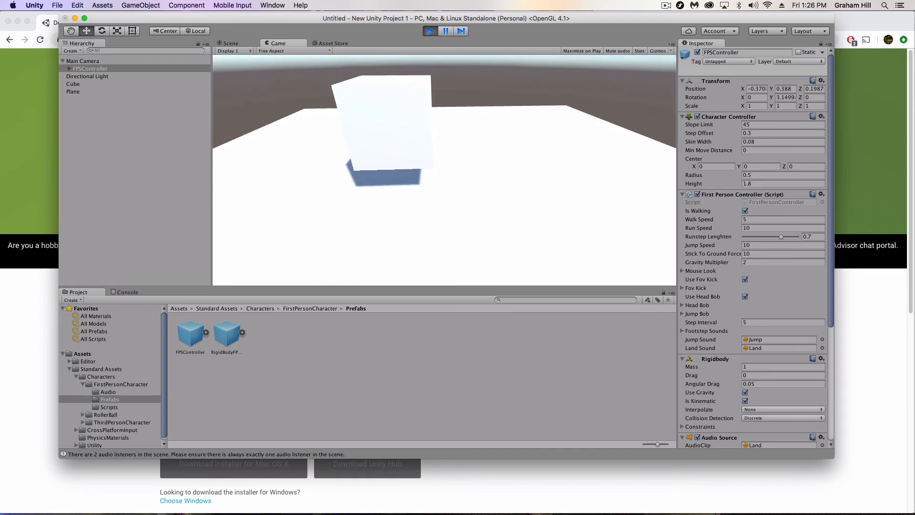
key(w)
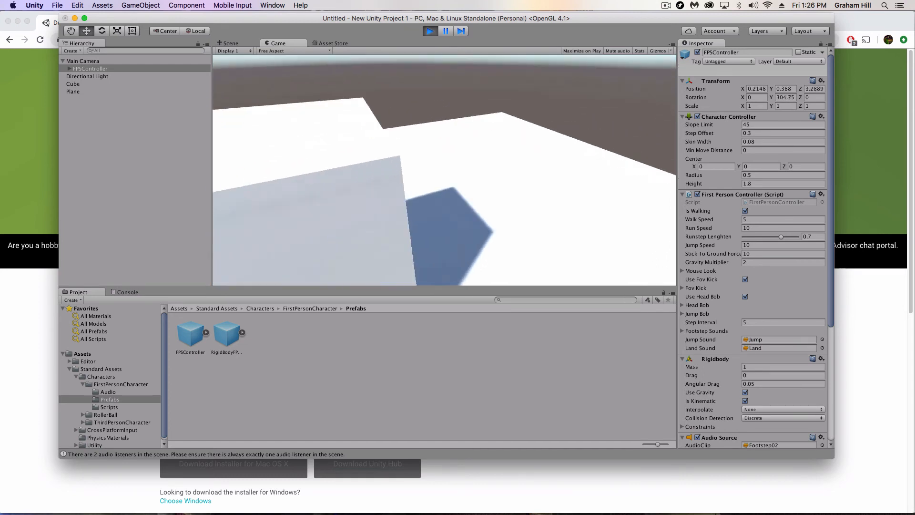
key(s)
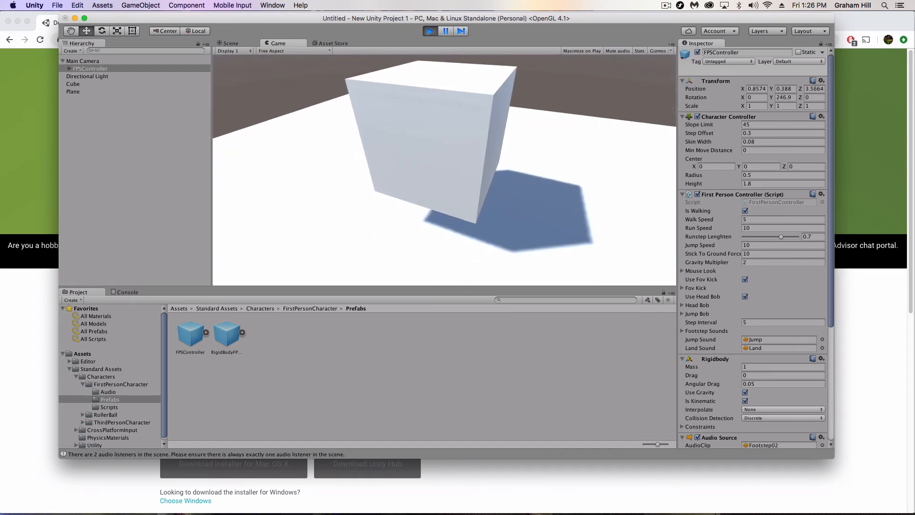
key(s)
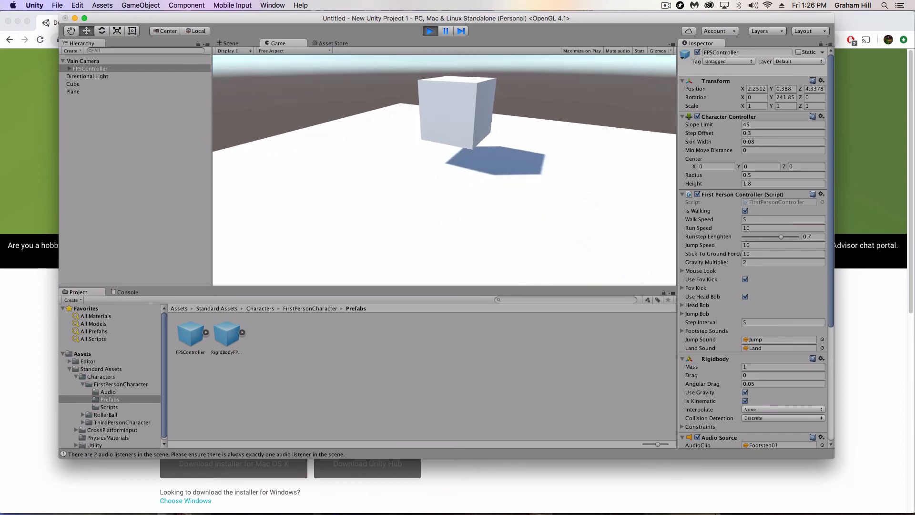
key(s)
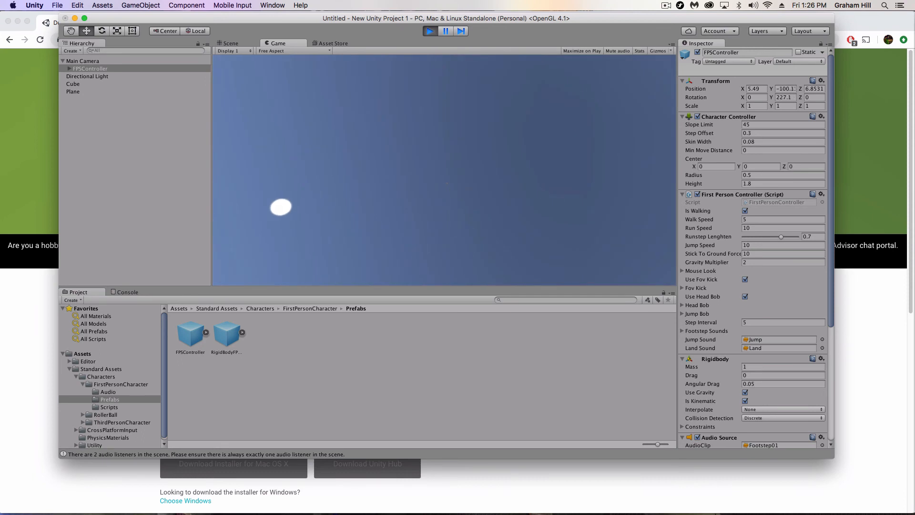
click(429, 31)
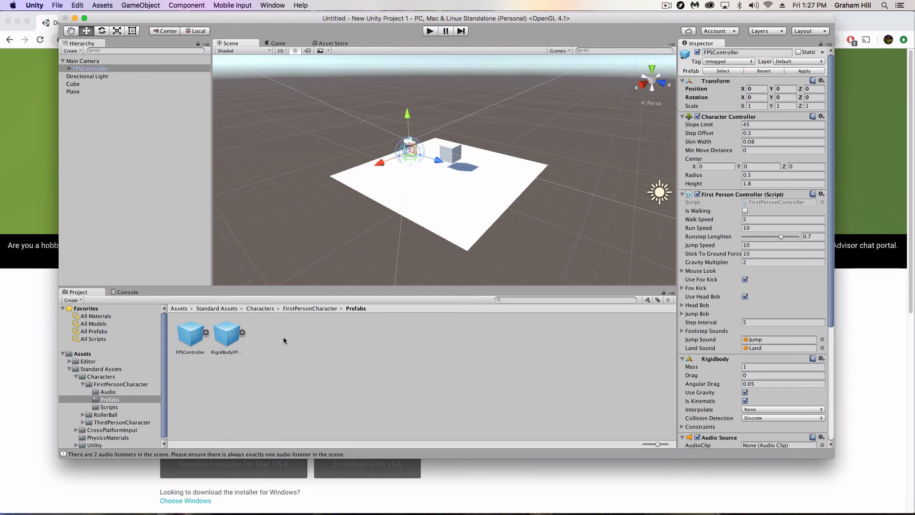